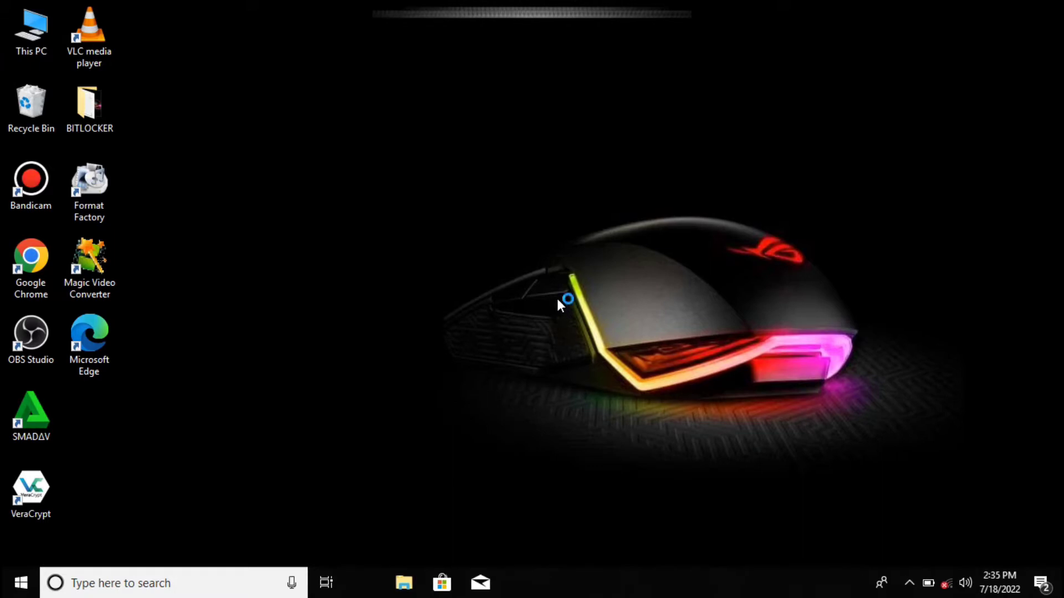
Dismiss the BitLocker notification and open USB Drive (D:) from This PC
click(1041, 509)
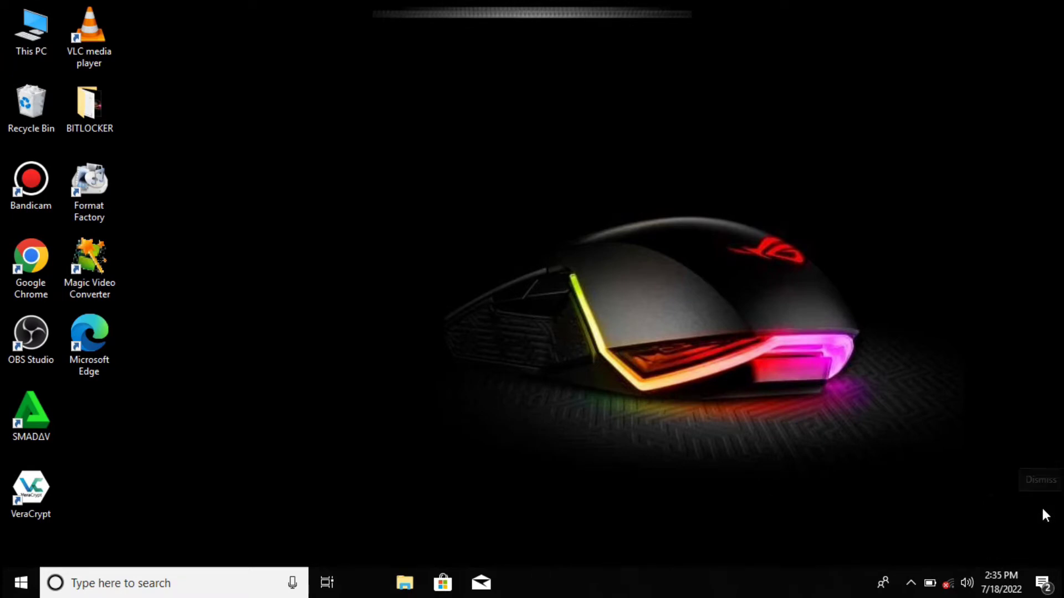
double_click(25, 25)
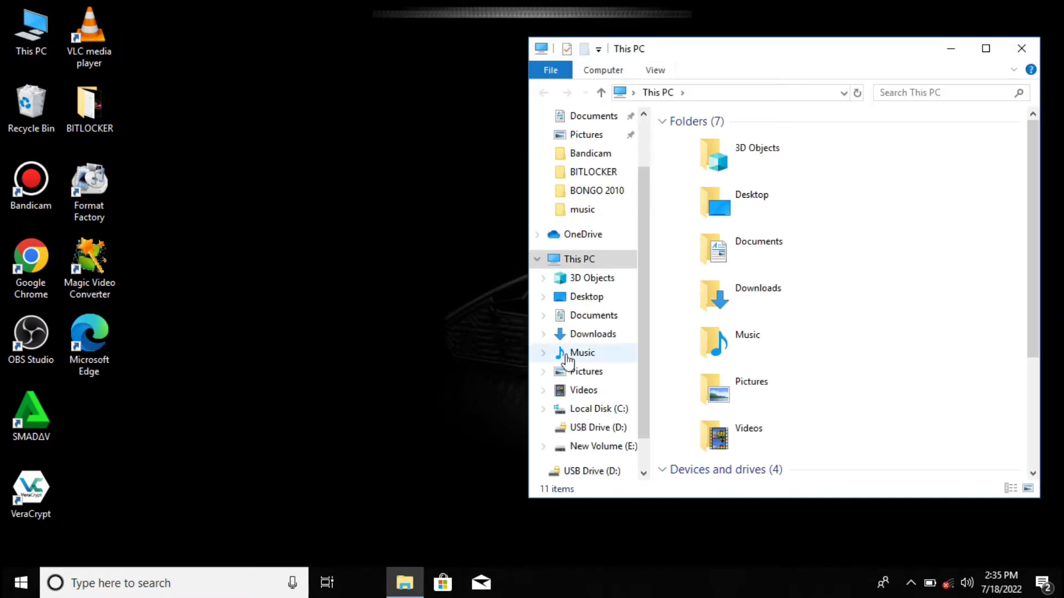
click(1031, 434)
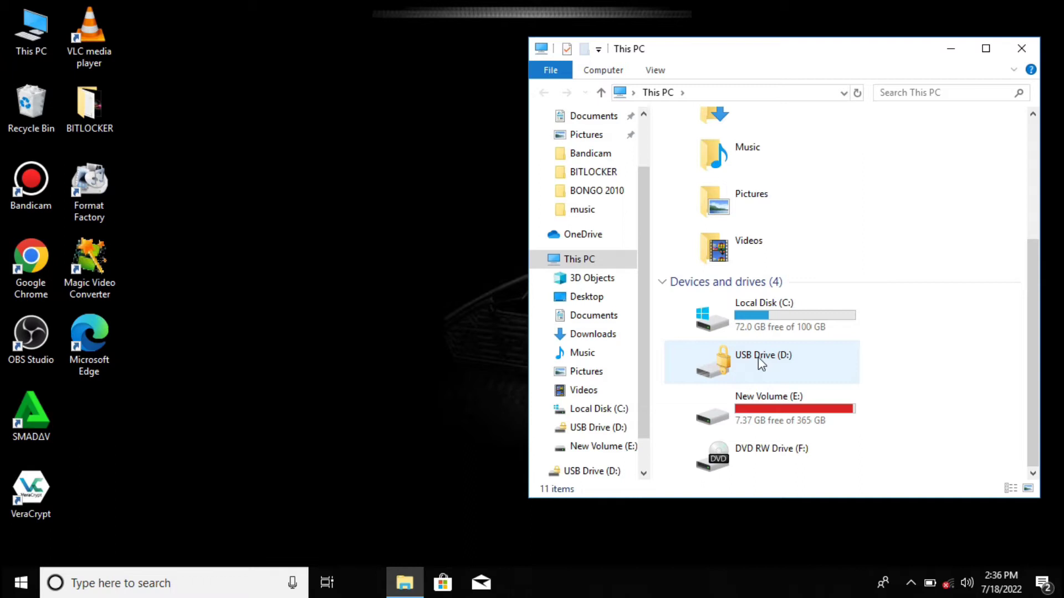
double_click(758, 357)
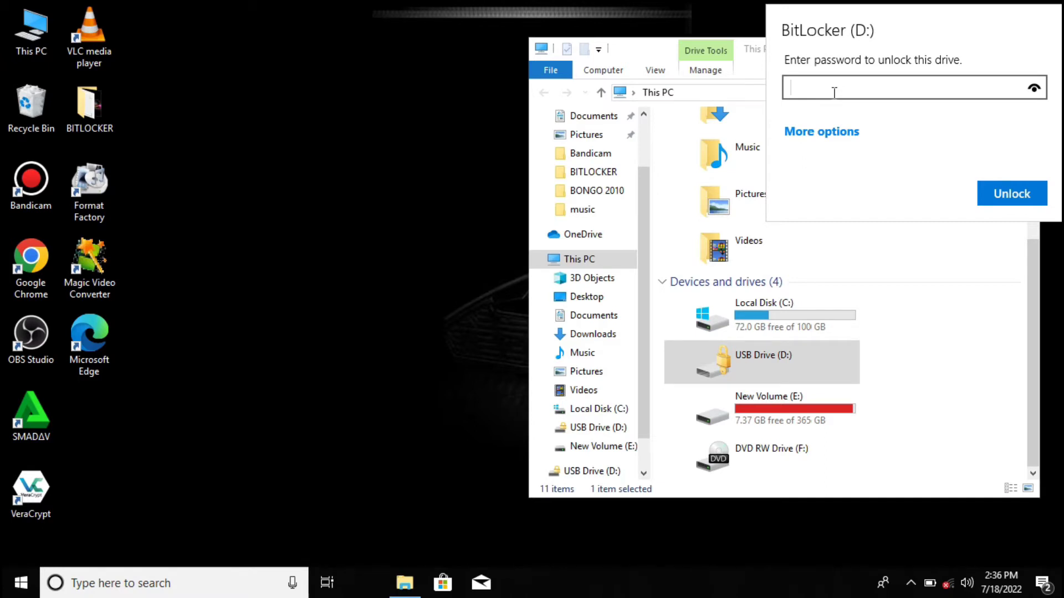
Enter the drive's BitLocker password and expand the extra unlock options
text(•)
key(BackSpace)
text(•••••••••)
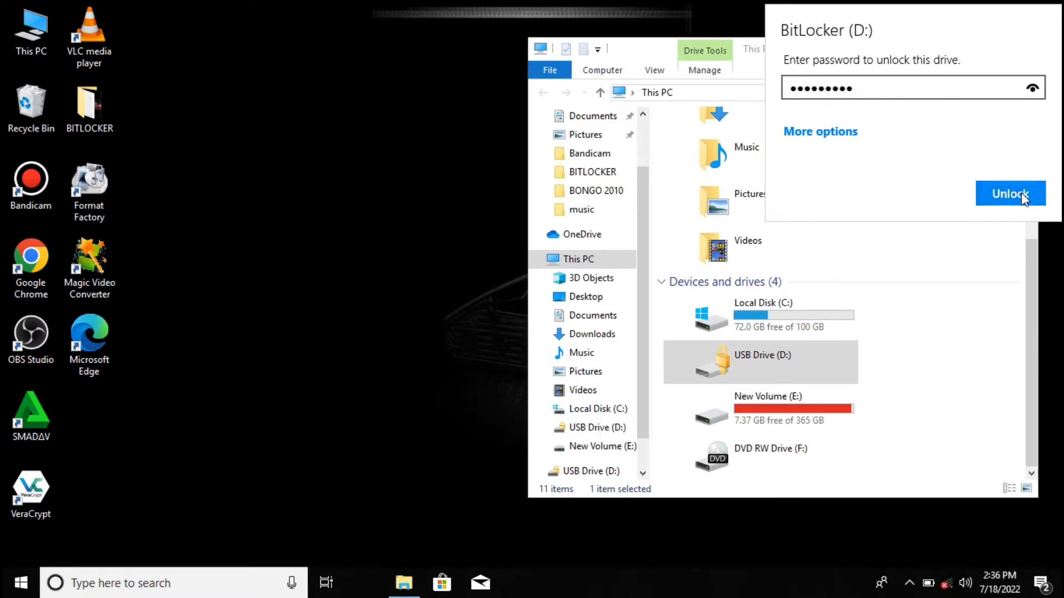
click(845, 137)
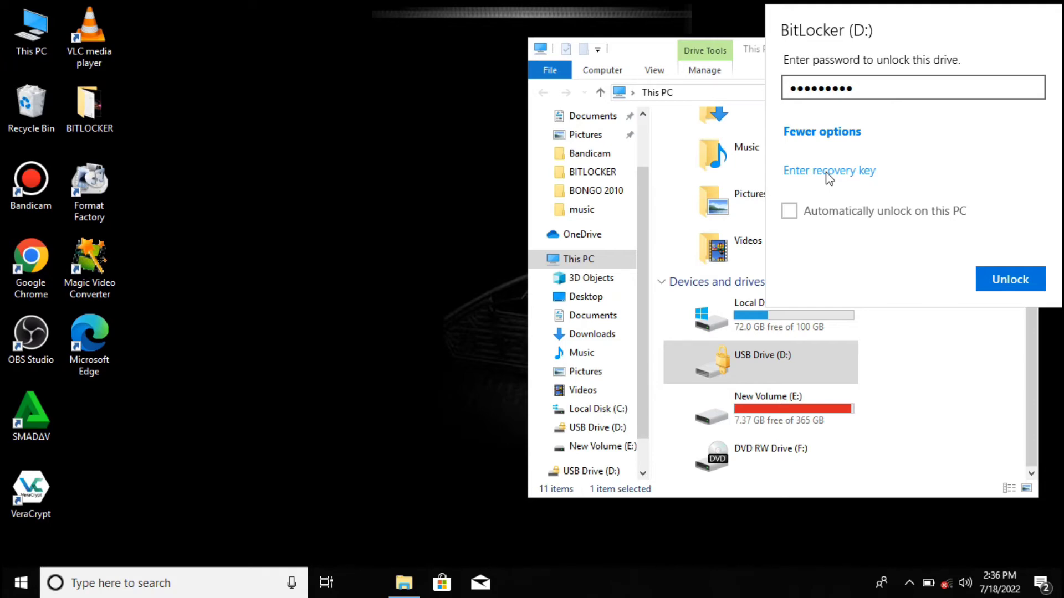
Unlock USB Drive (D:) with the entered password, then check its context menu for BitLocker actions
click(1012, 280)
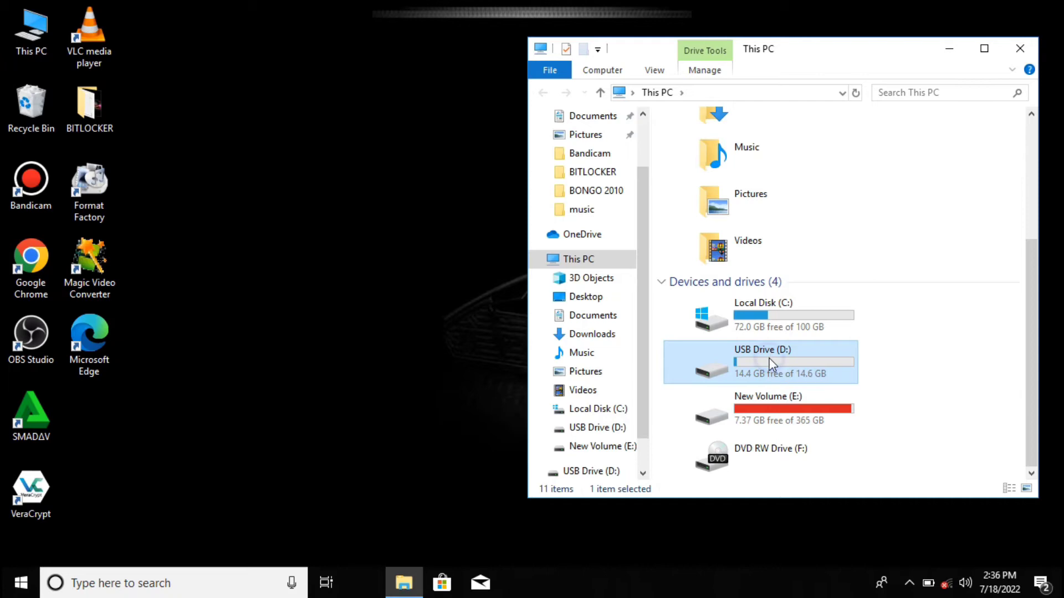
right_click(773, 364)
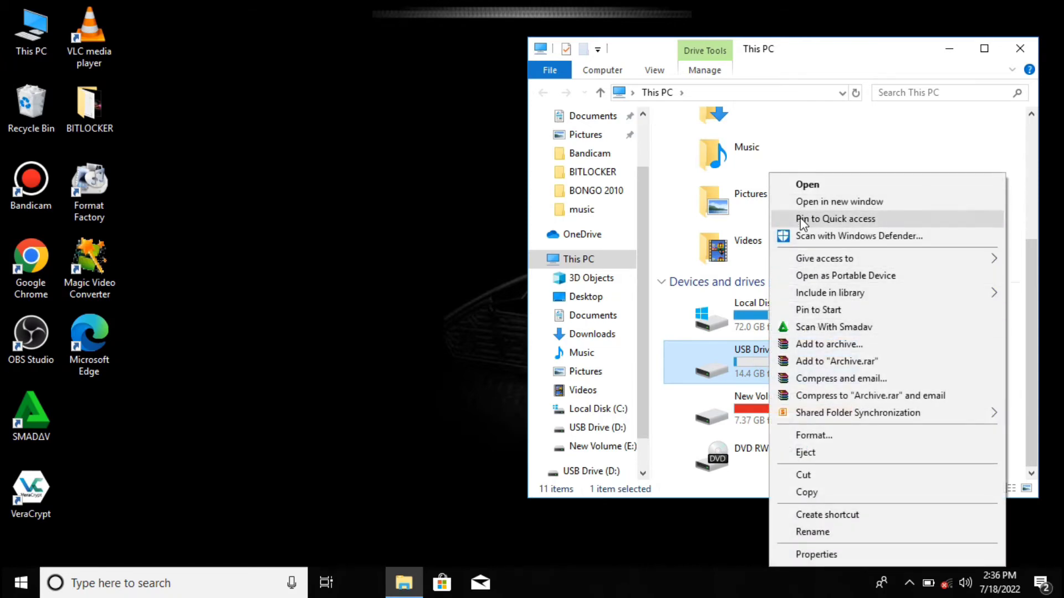
mouse_move(794, 294)
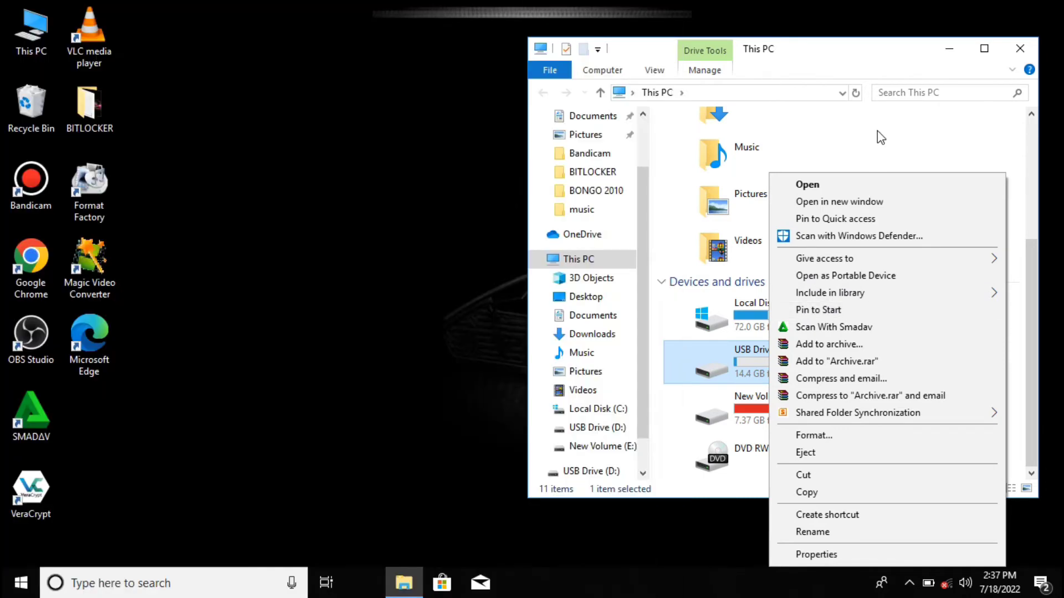
Open Control Panel via a 'control' search, go to BitLocker Drive Encryption, and expand removable drive D:
click(881, 137)
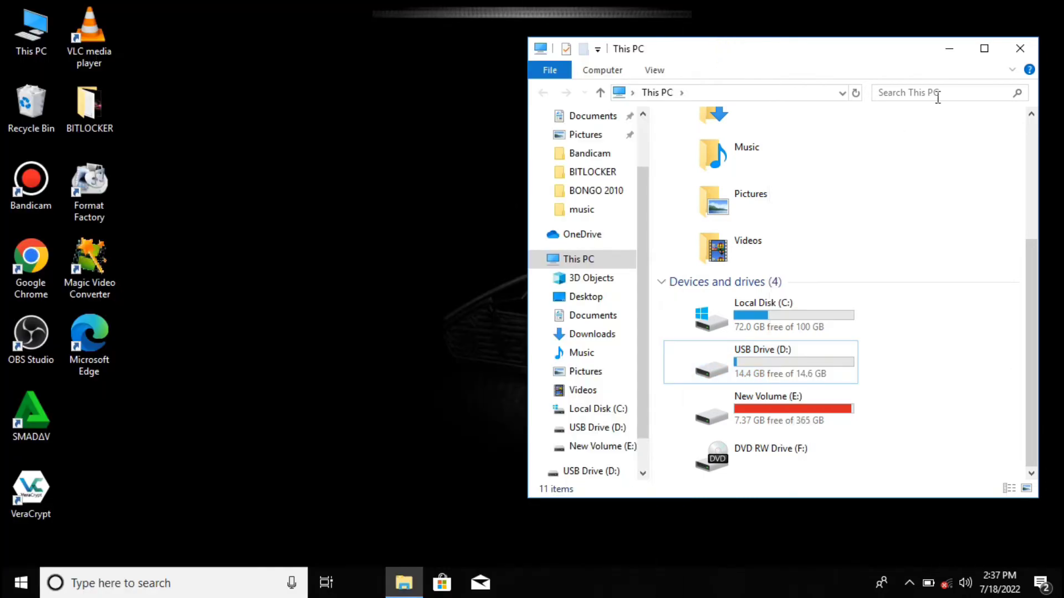
click(1025, 48)
click(85, 582)
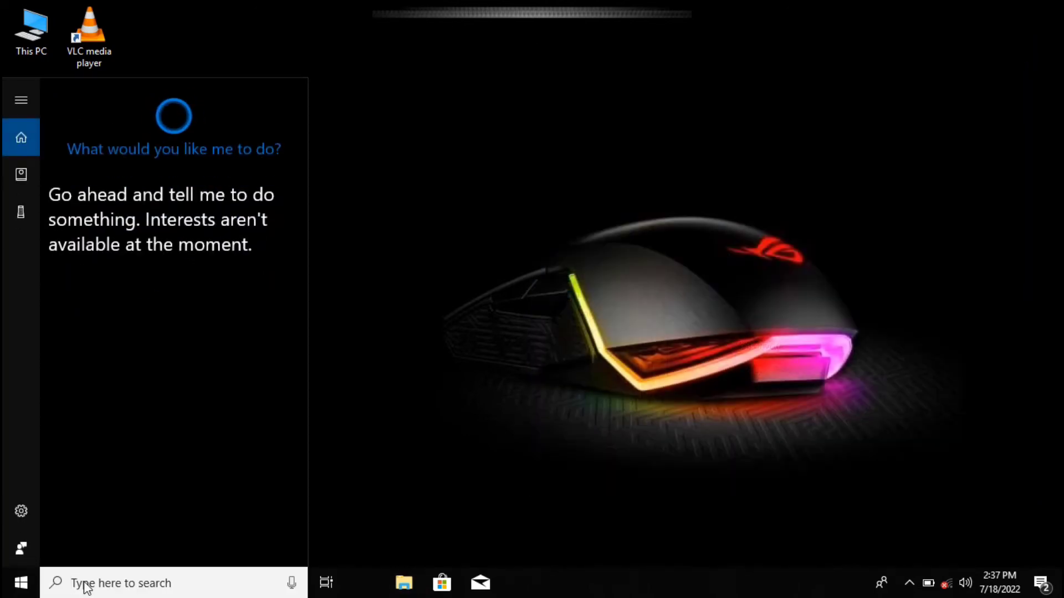
text(c)
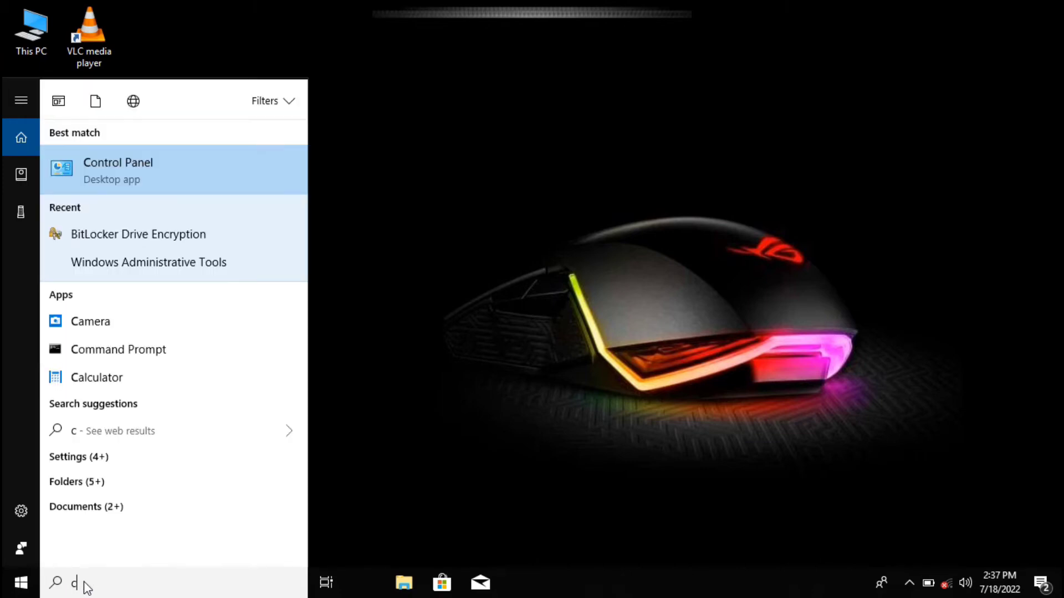
text(ontrol)
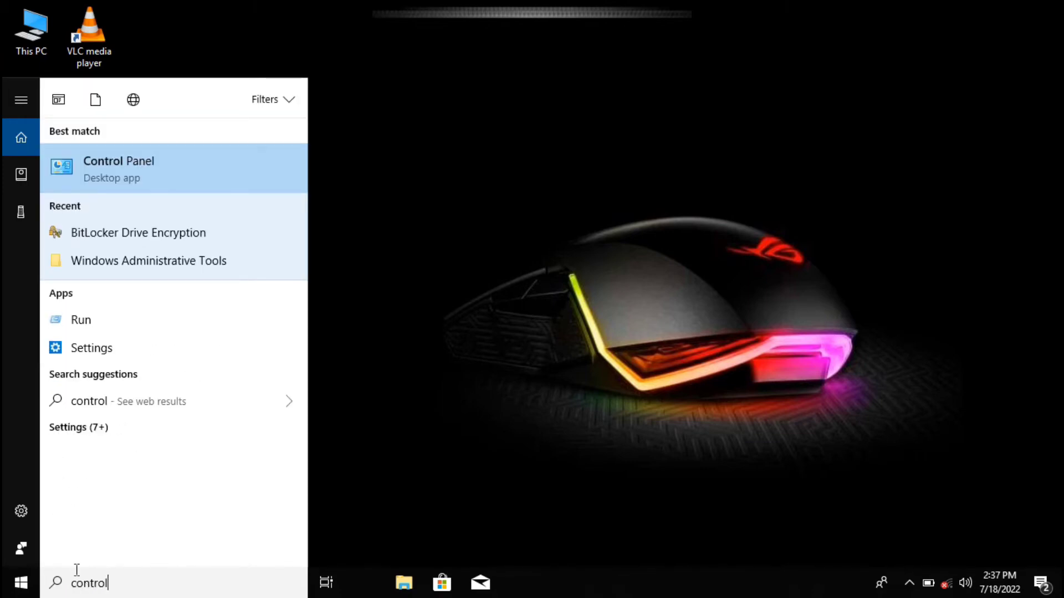
click(164, 180)
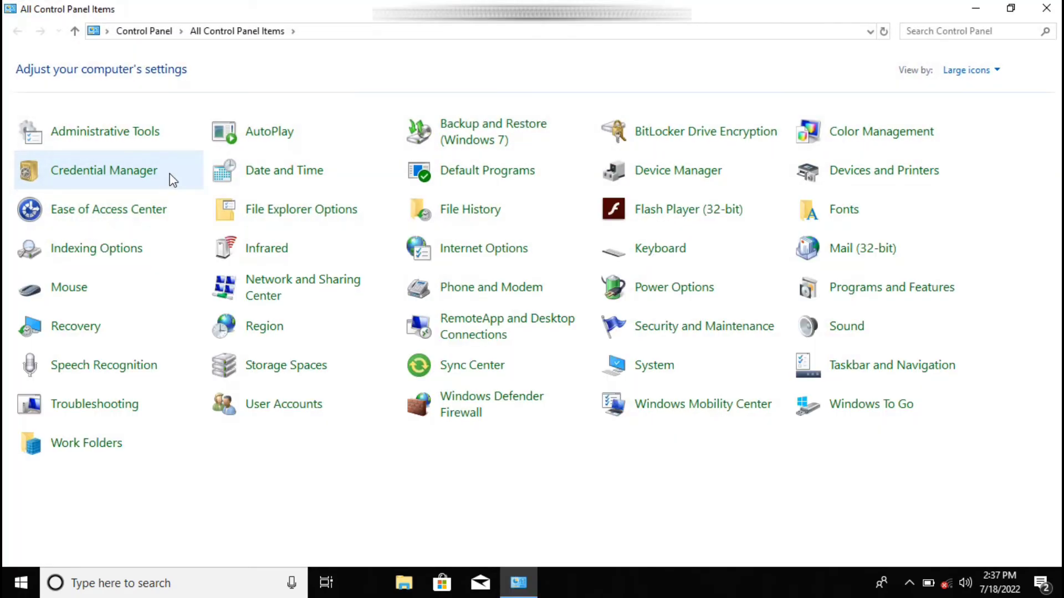
click(674, 133)
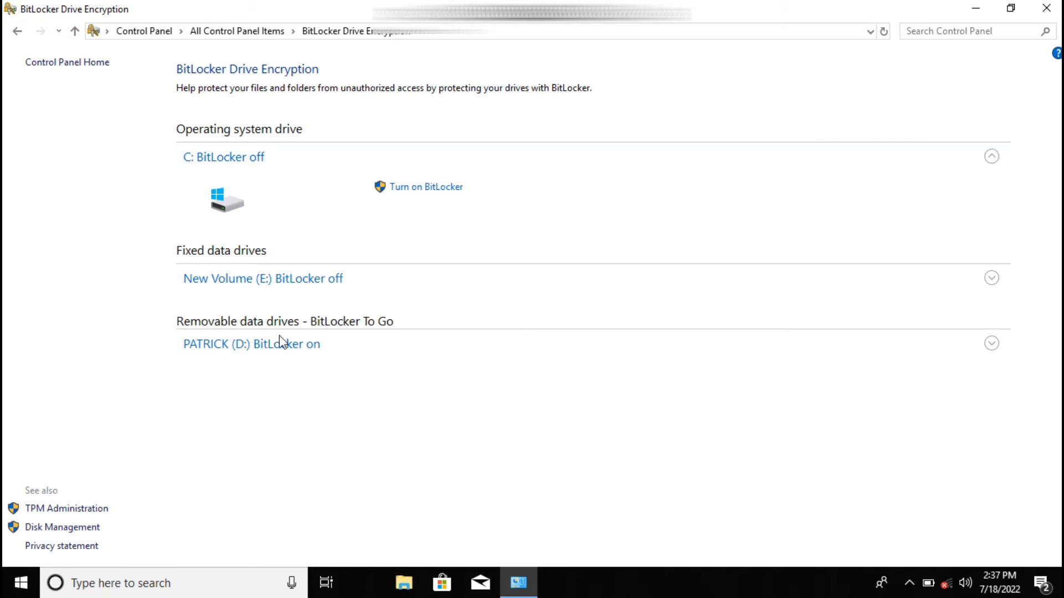
click(992, 344)
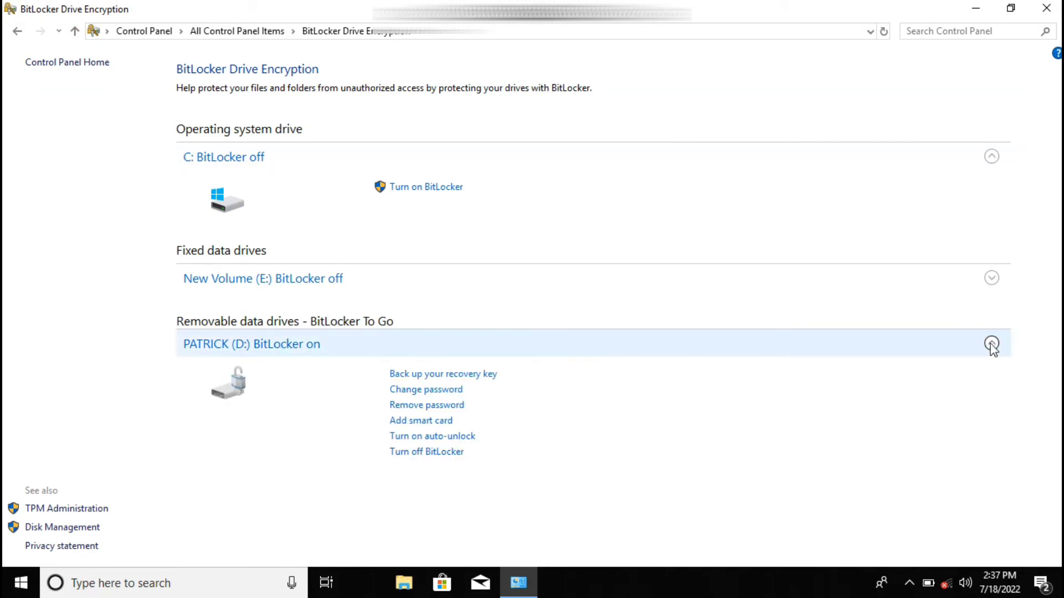
Turn off BitLocker on drive D:, confirm decryption, and close the completion message
click(437, 454)
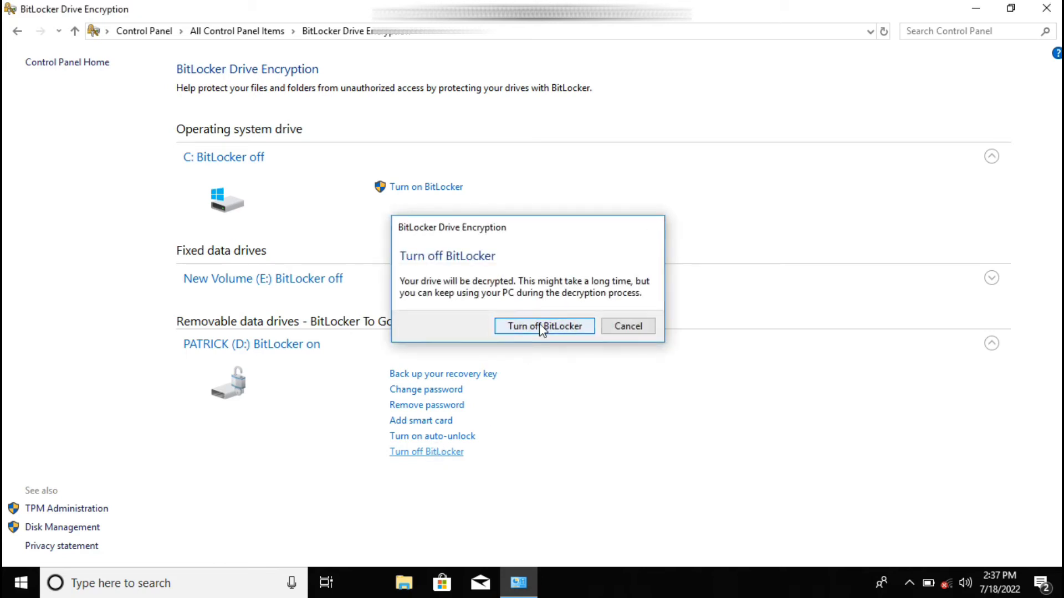
click(542, 327)
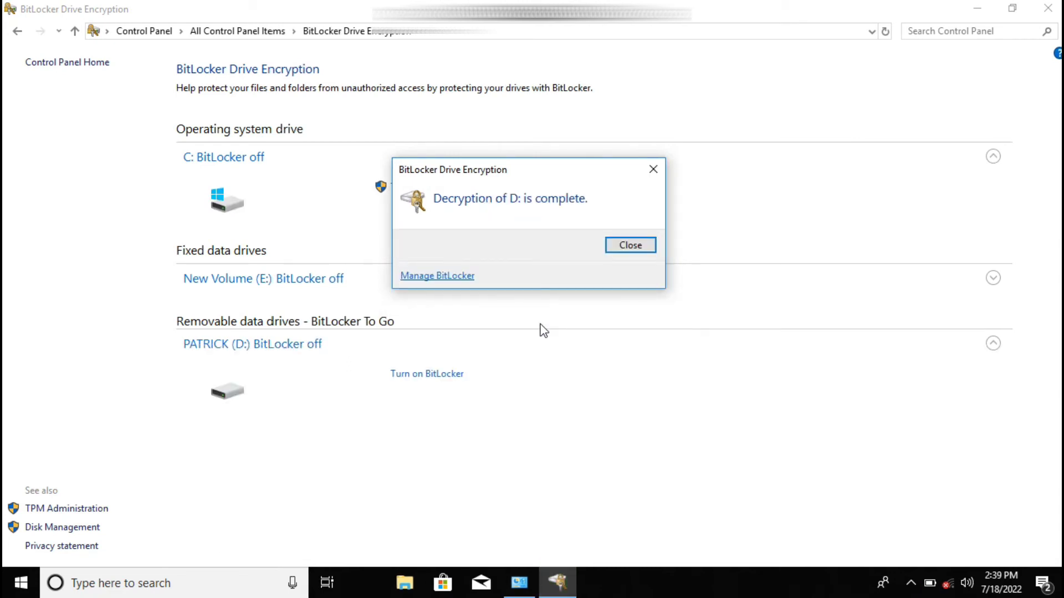
click(631, 246)
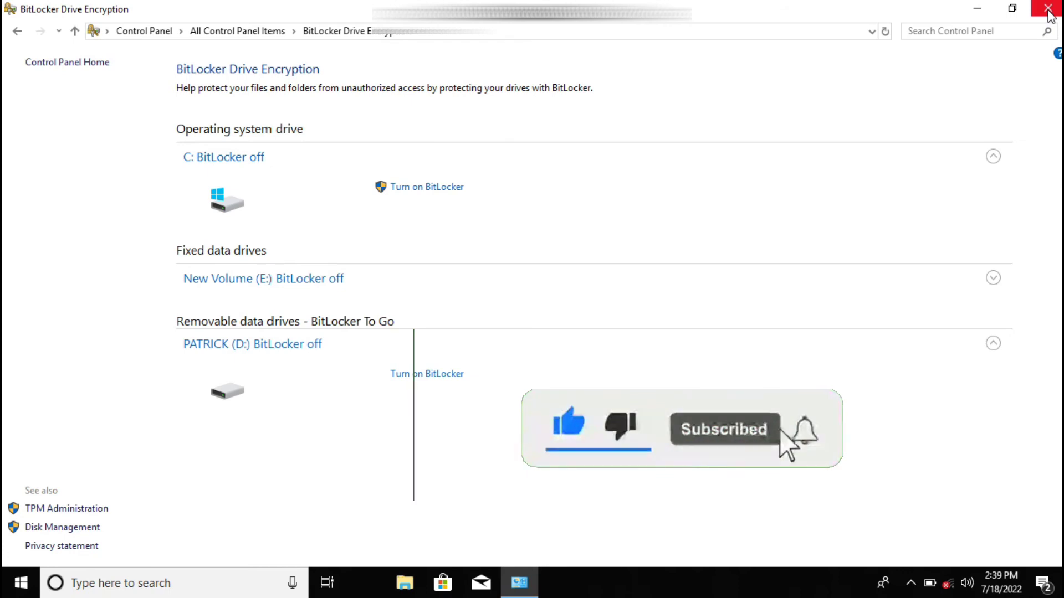
Close Control Panel, check the drives in This PC, then close the window
click(1049, 16)
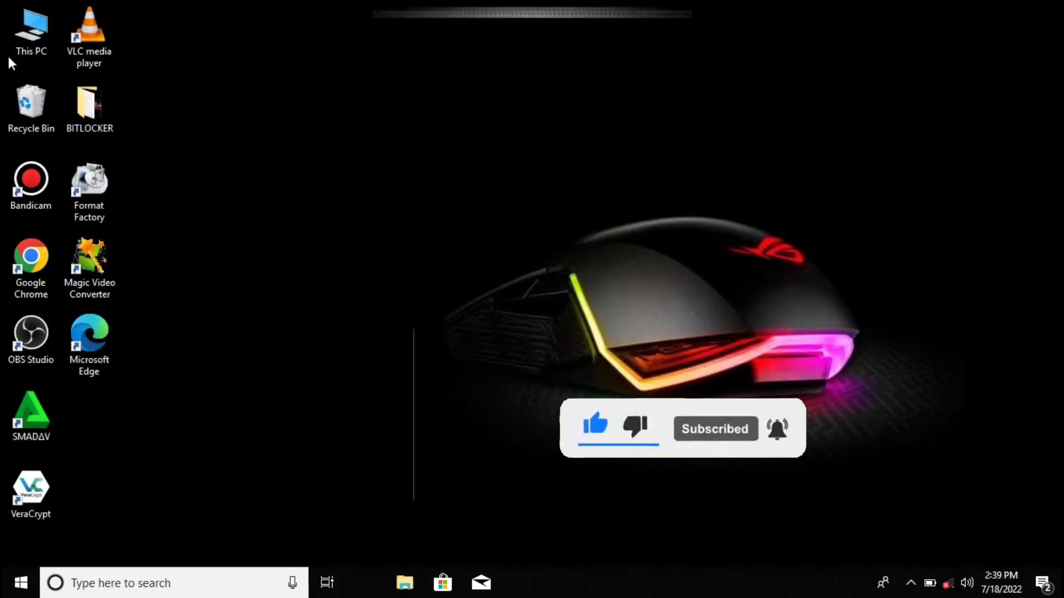
click(25, 49)
double_click(25, 49)
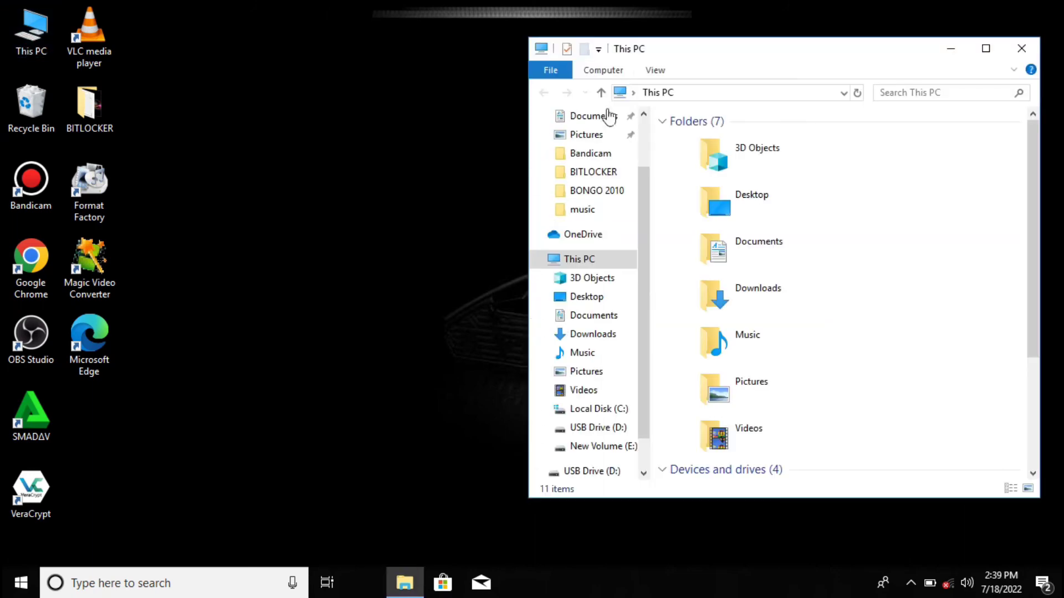
scroll(1031, 445, down, 3)
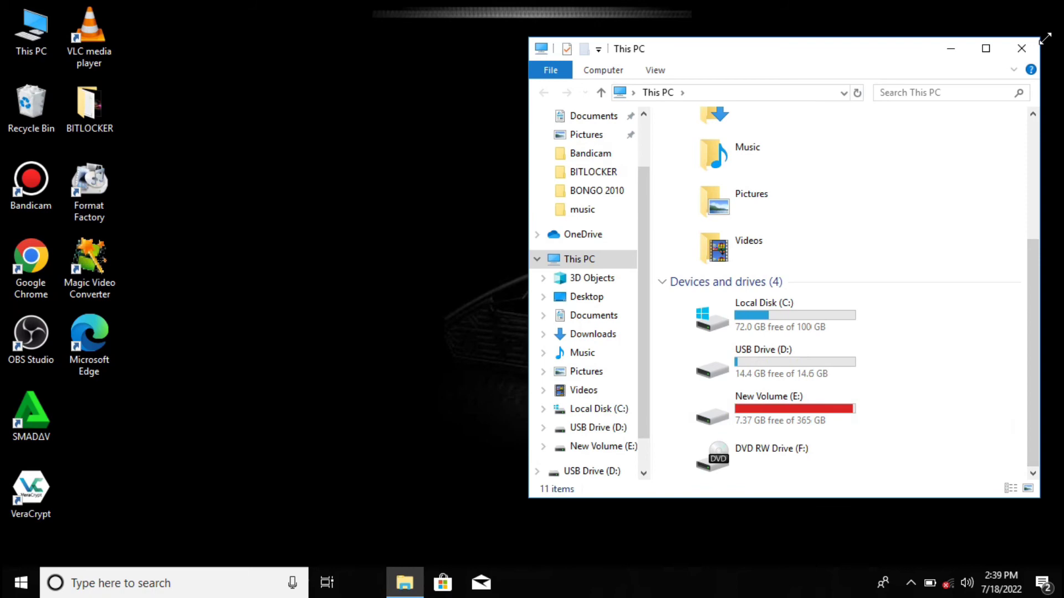
click(1022, 47)
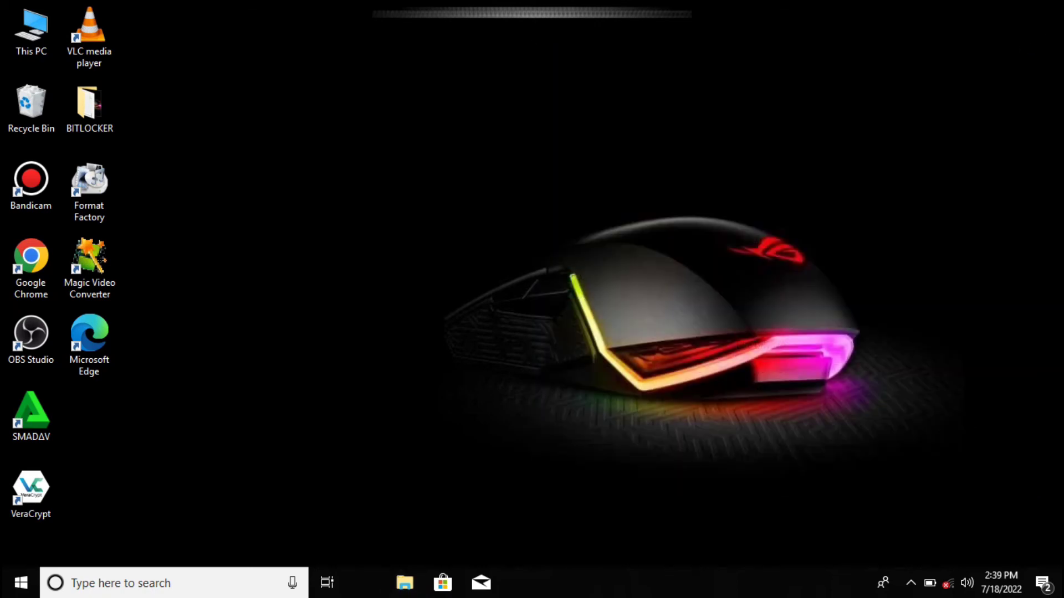
Safely eject the USB storage device from the notification area and dismiss the antivirus popup
click(909, 588)
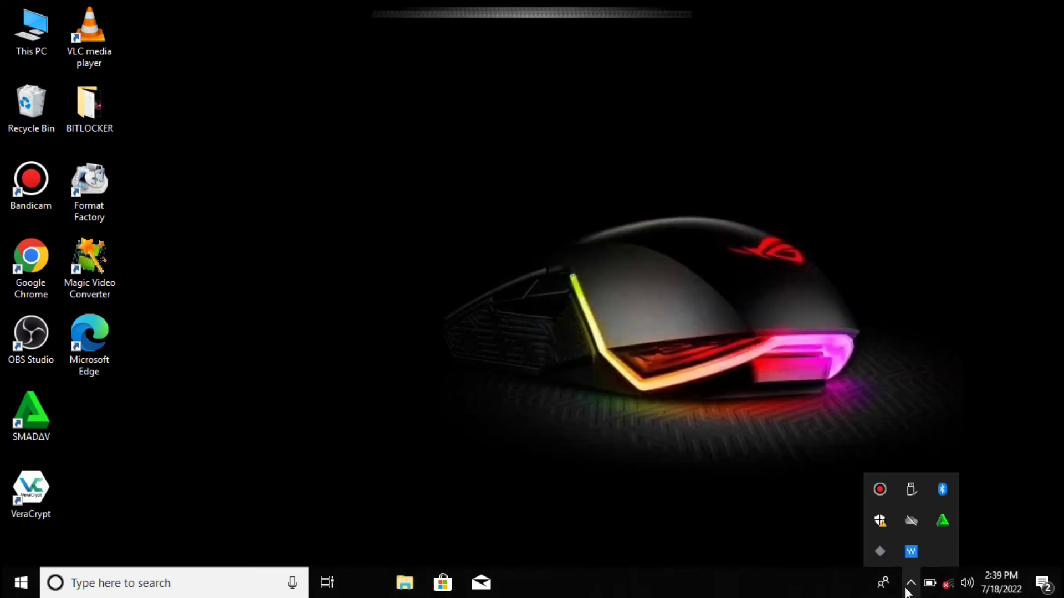
click(910, 492)
click(940, 525)
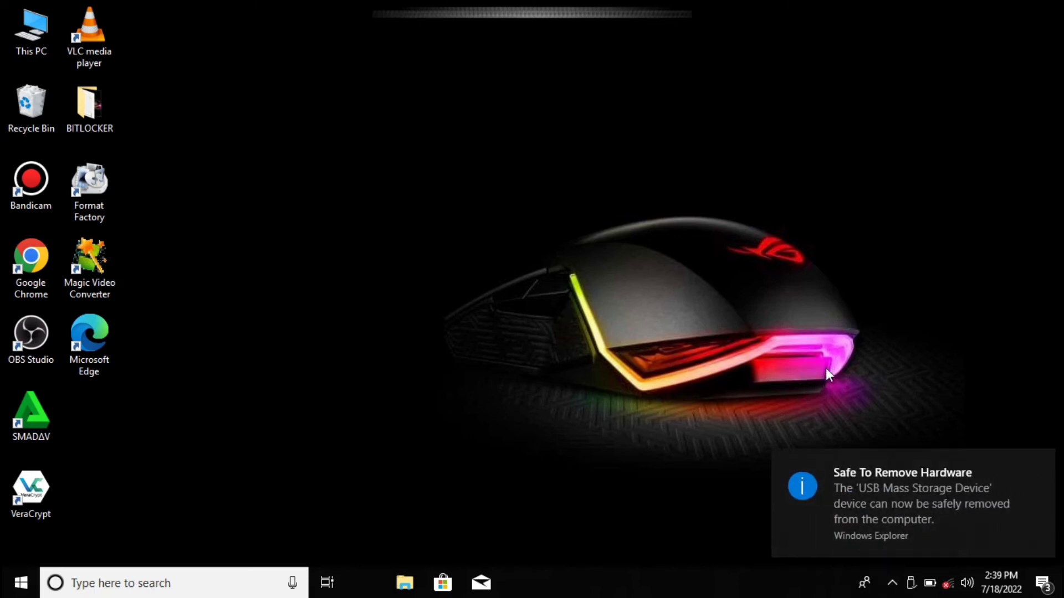
click(1055, 406)
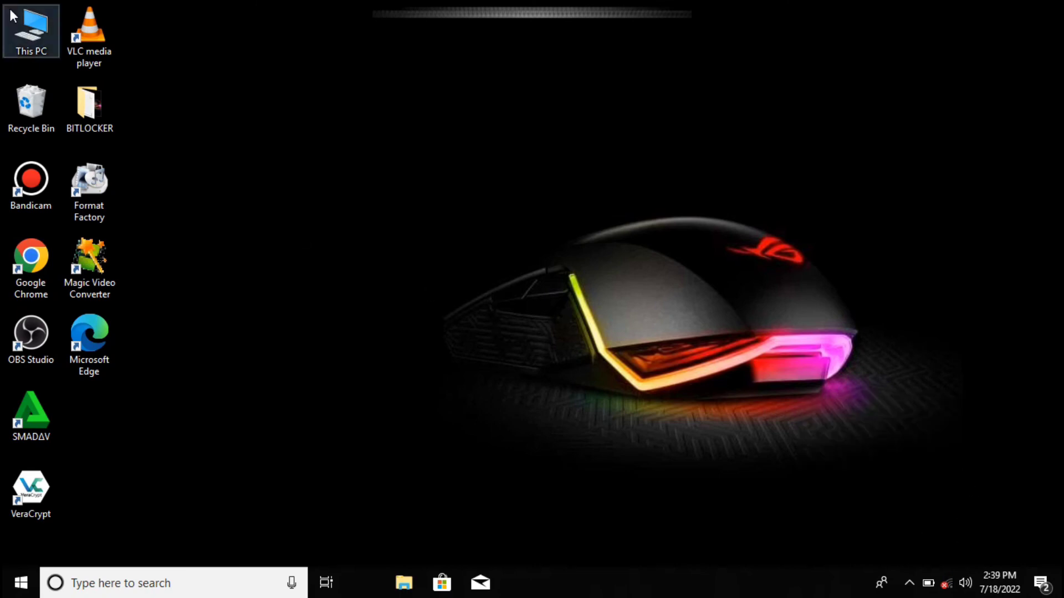
Reopen This PC, open USB Drive (D:) without a password to its music files, then close it
double_click(20, 28)
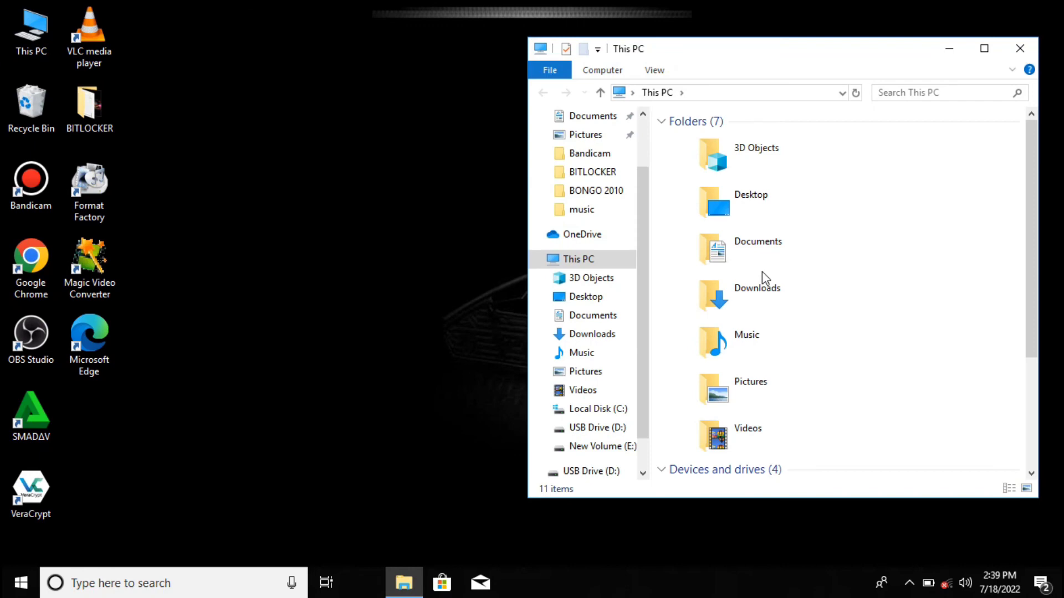
scroll(1036, 455, down, 3)
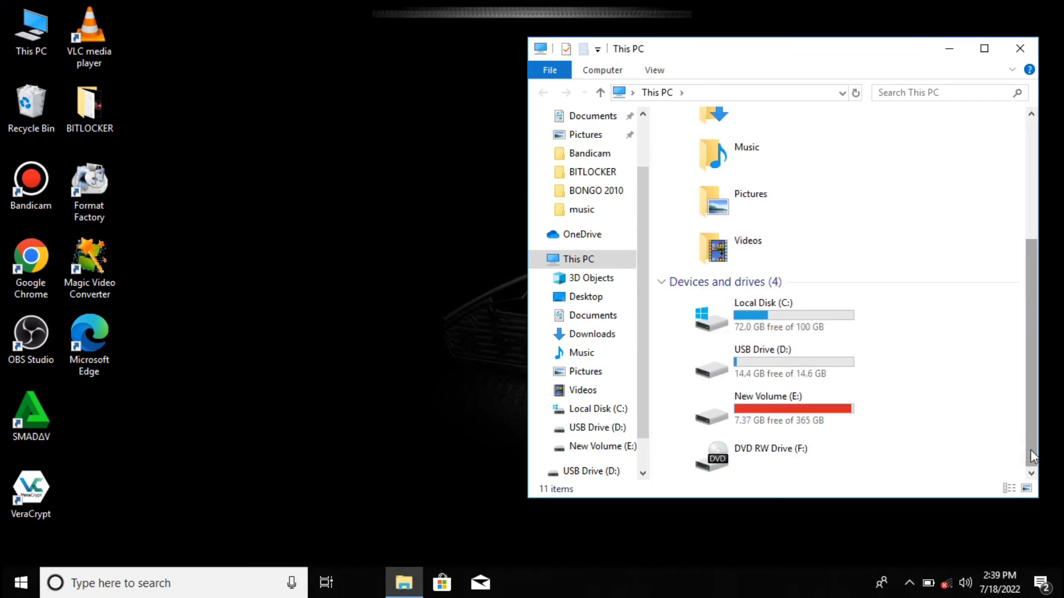
double_click(796, 374)
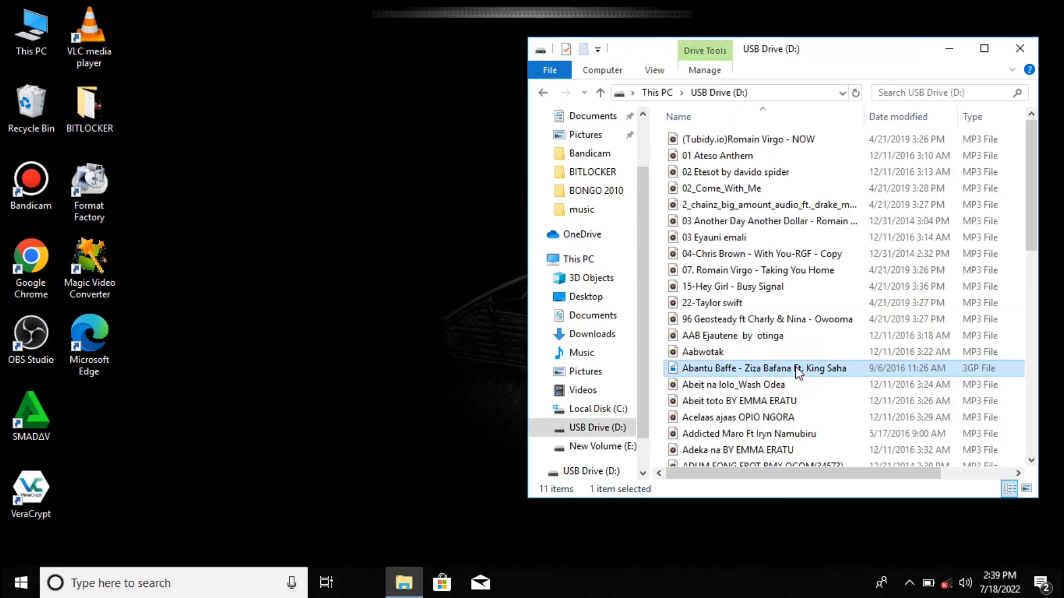
click(796, 370)
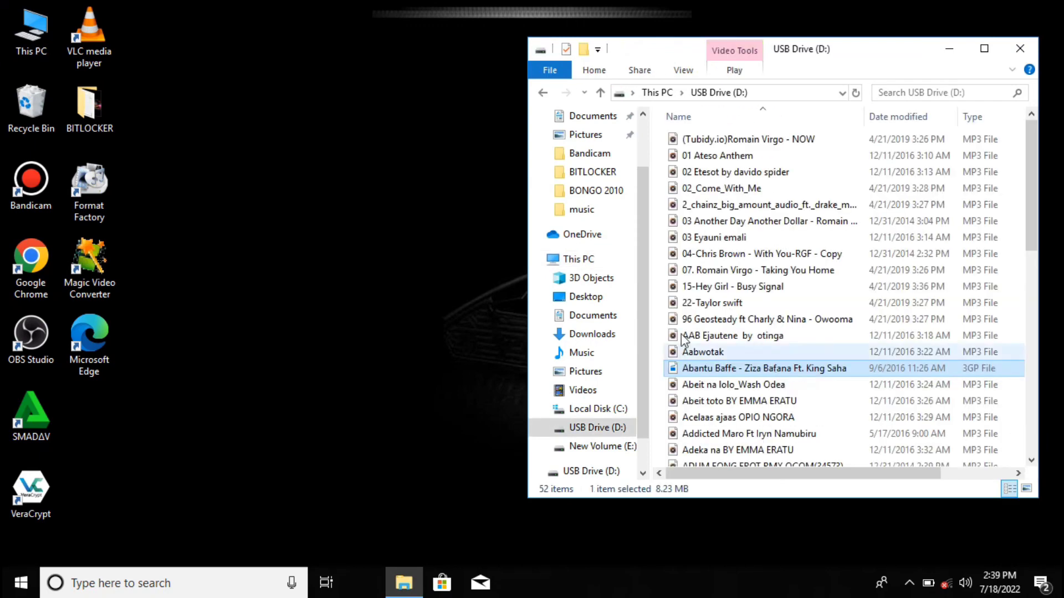
click(1021, 50)
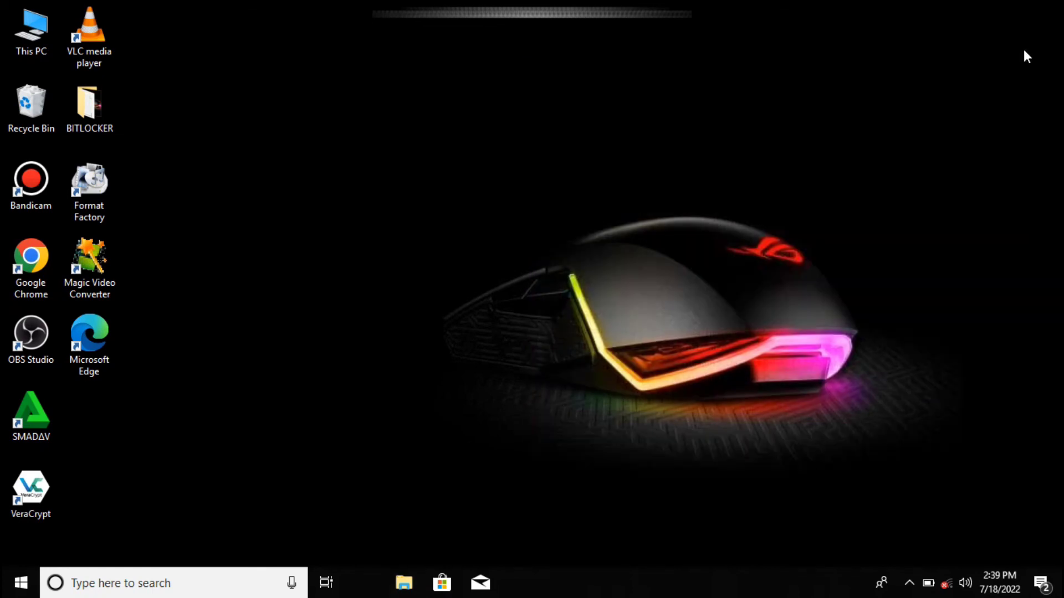